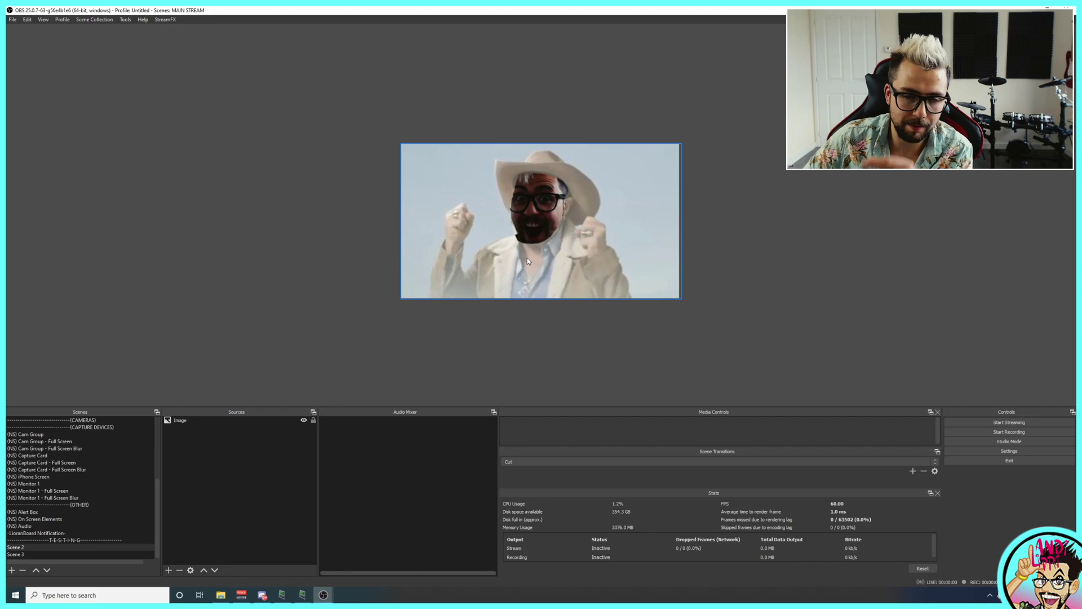
Preview Scene 3, return to Scene 2, and switch Studio Mode on.
left_click(17, 556)
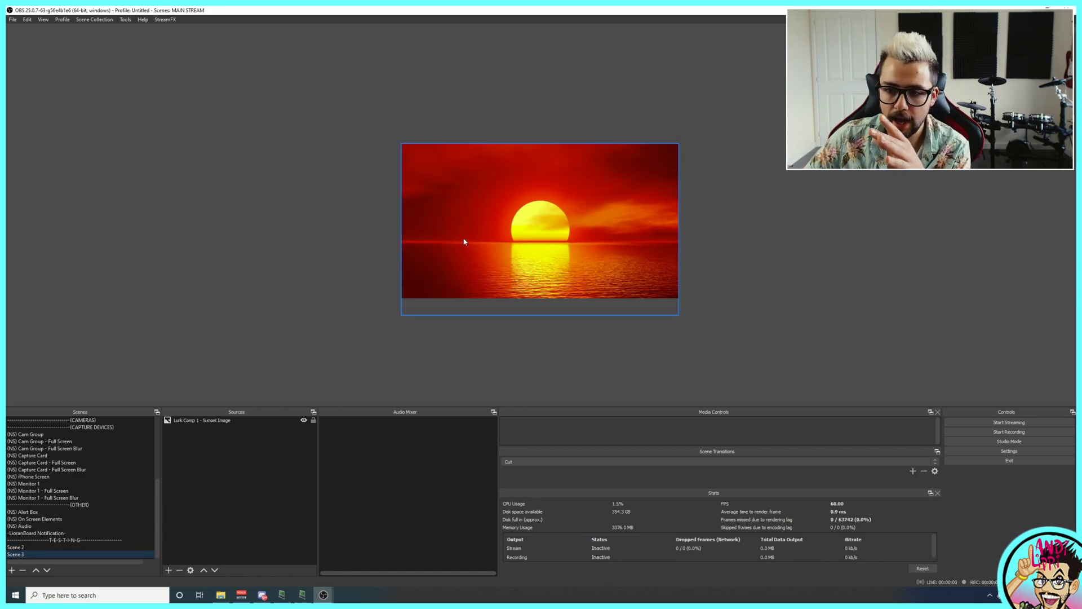
left_click(49, 548)
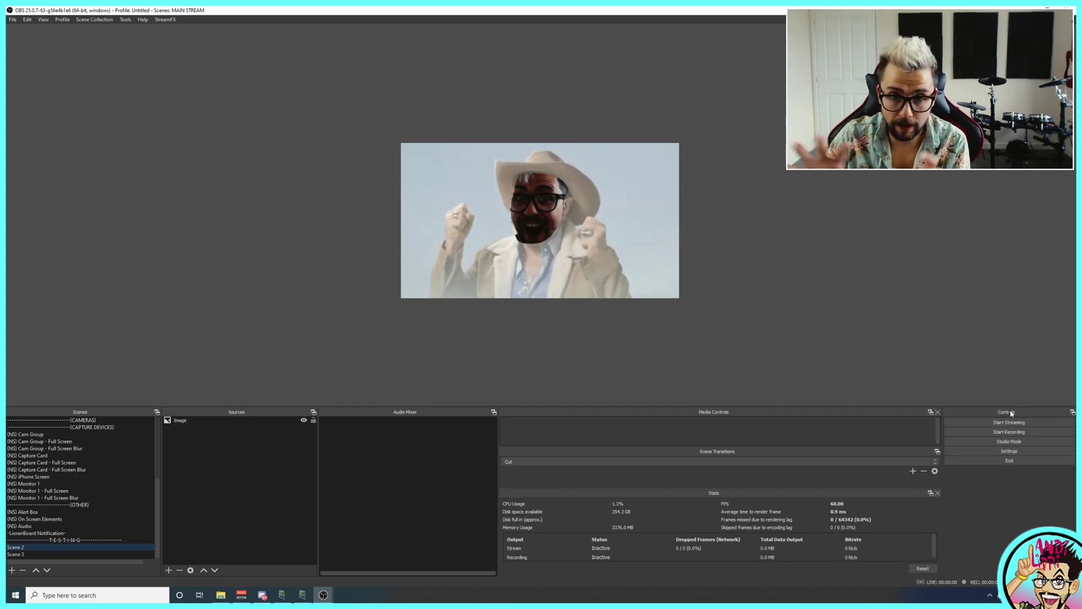
left_click(1017, 441)
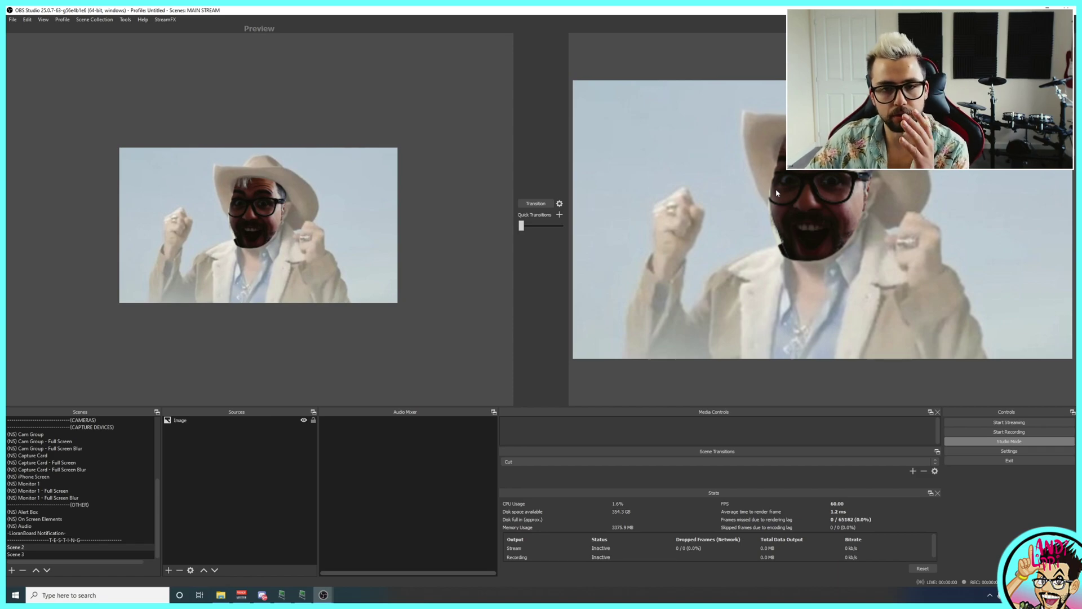
left_click(1027, 444)
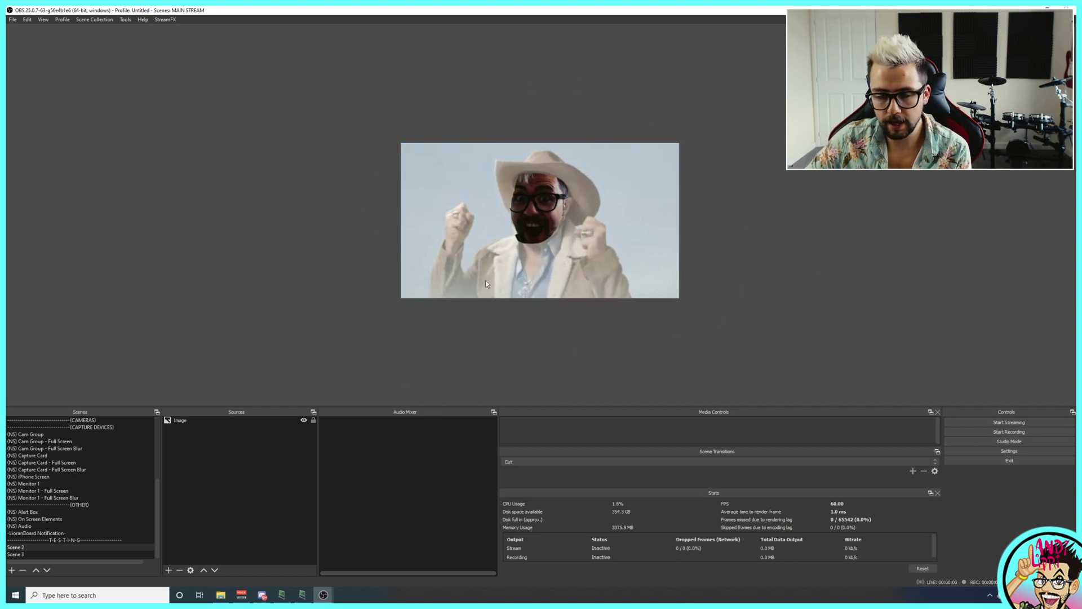
left_click(1009, 442)
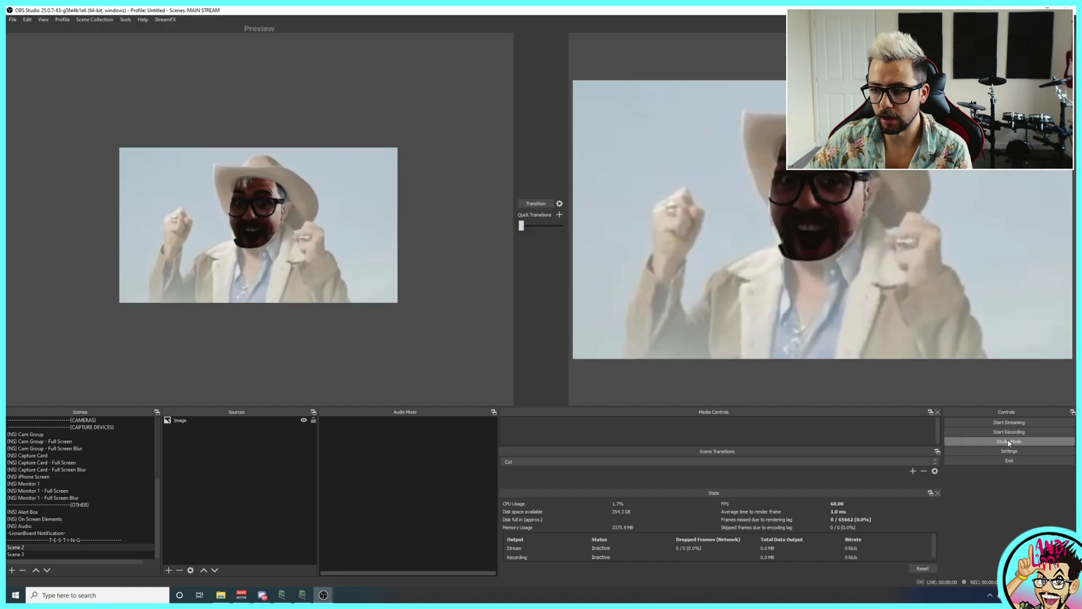
Shrink the cowboy image to a small box and place it near the top centre.
left_click(324, 241)
left_click_drag(119, 147, 279, 237)
left_click_drag(338, 270, 258, 237)
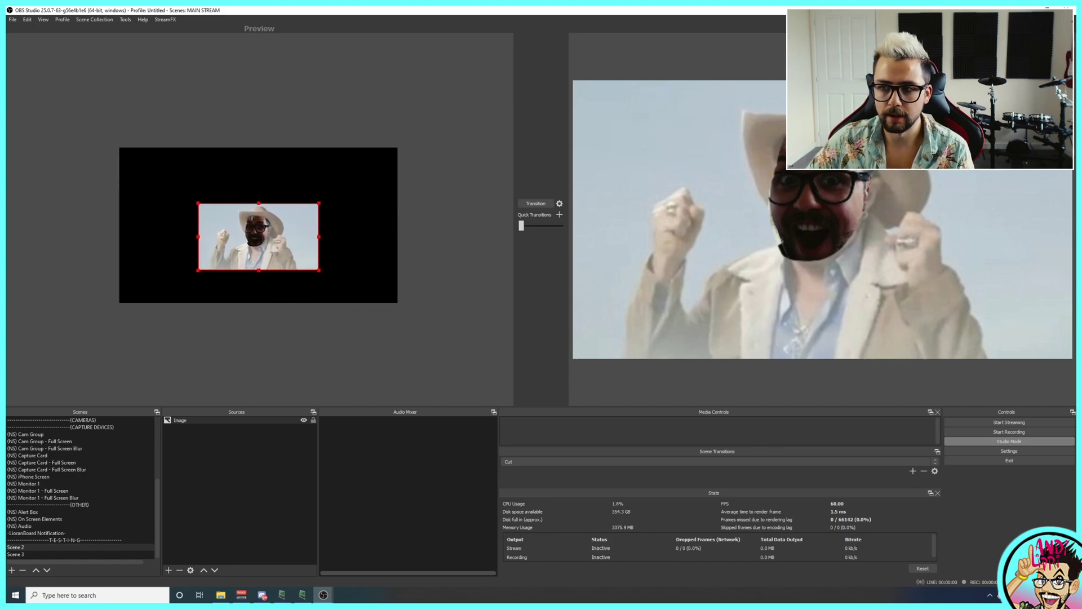
left_click_drag(264, 256, 239, 239)
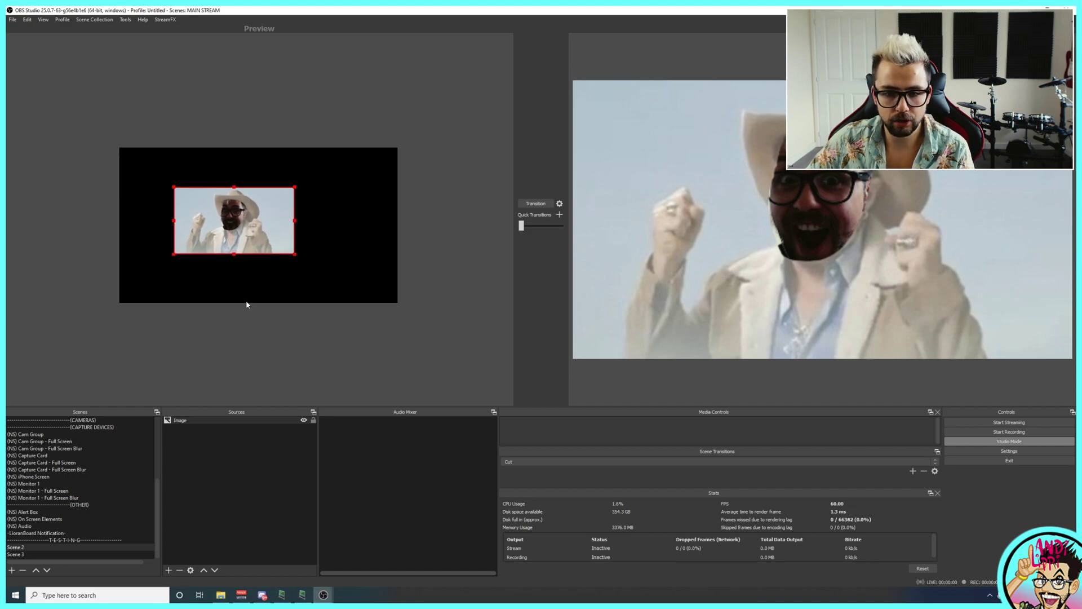
left_click_drag(228, 221, 249, 195)
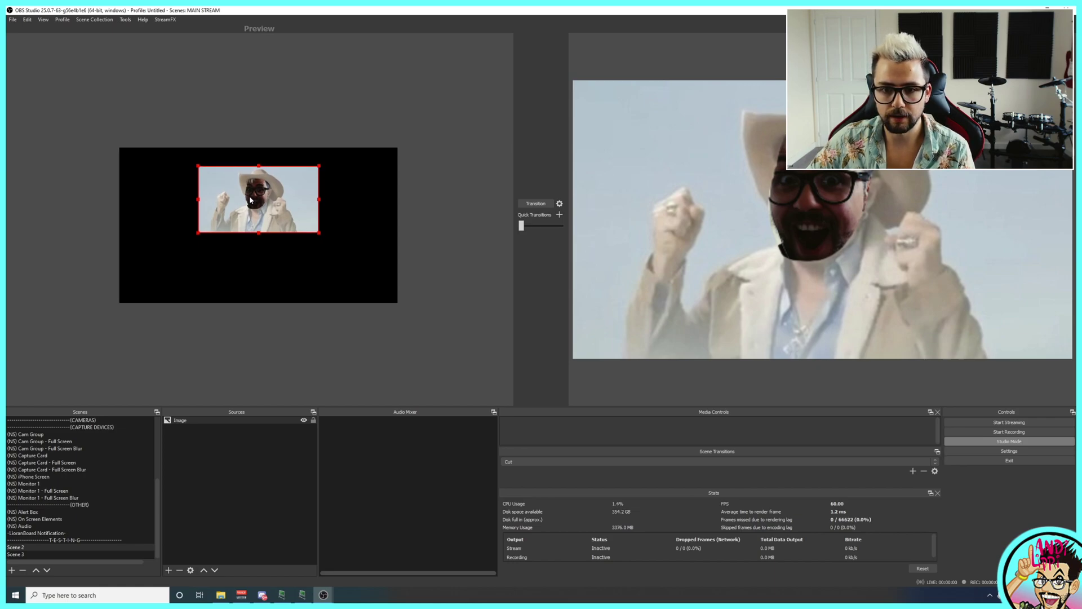
Add a Text (GDI+) source reading 'I'm a cowboy' and drag it beneath the cowboy image.
left_click(169, 570)
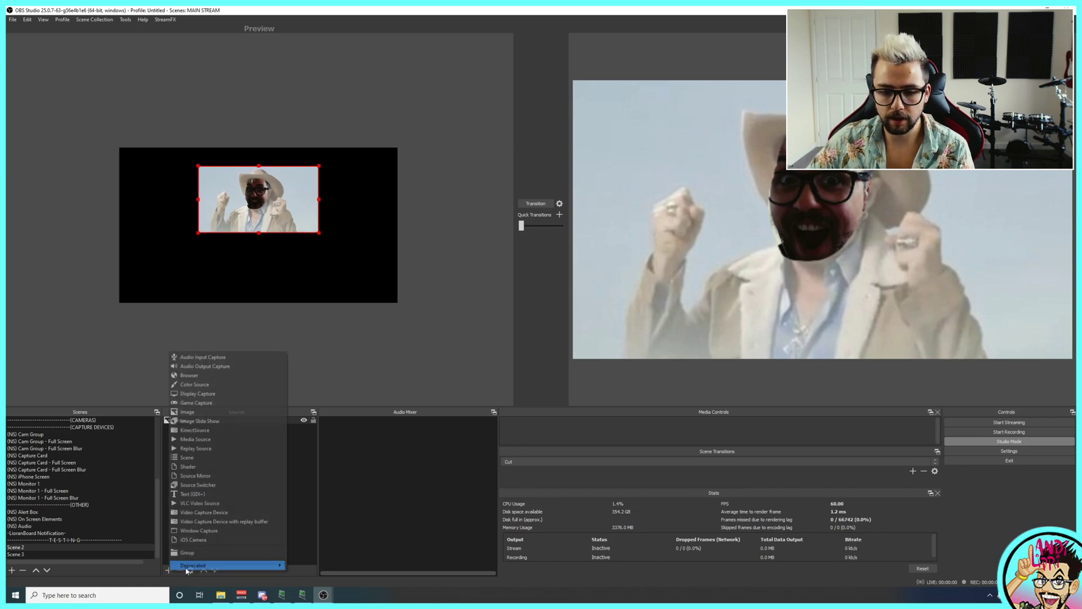
key("Escape")
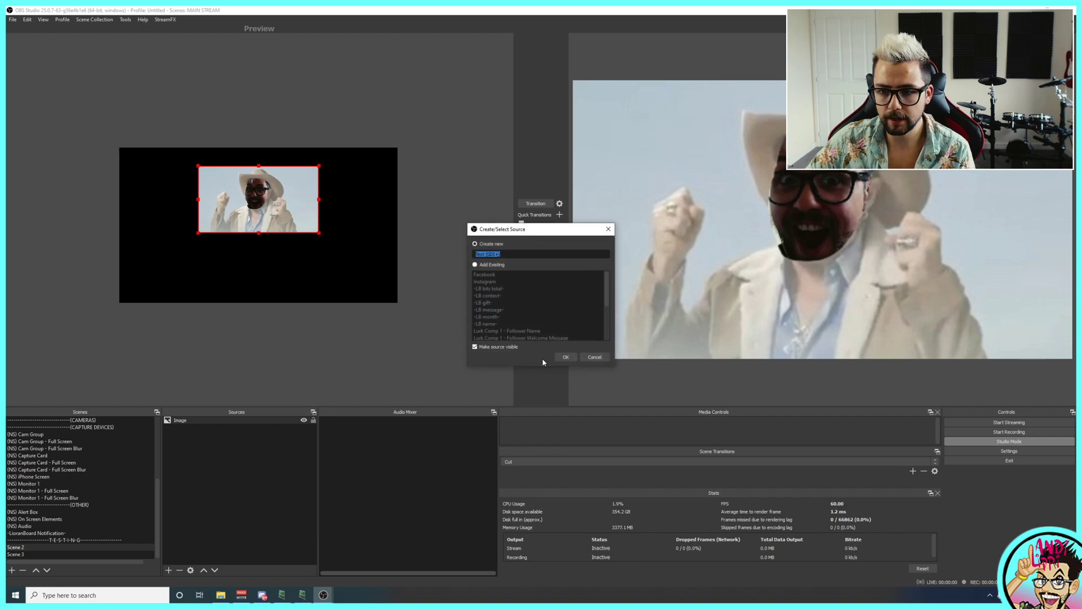
left_click(565, 357)
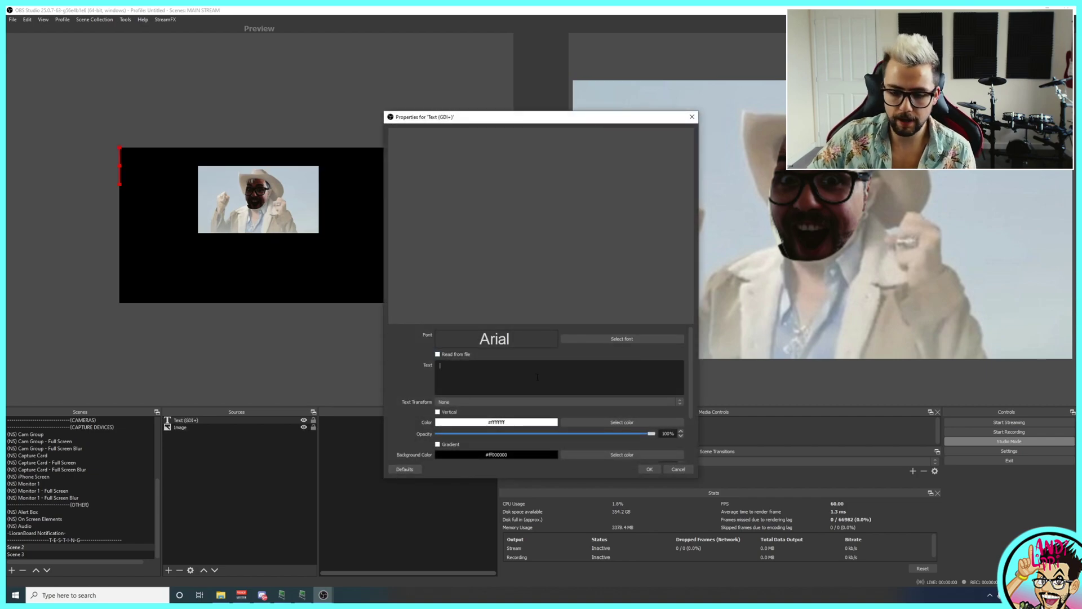
type("I'm A")
key("BackSpace")
type("a ")
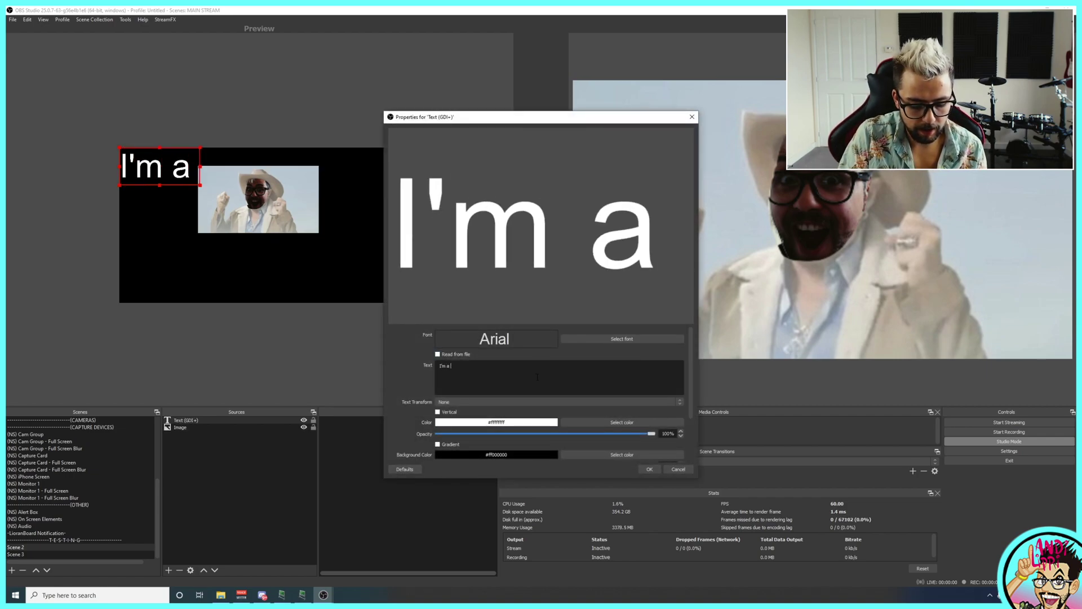
type("cowboy")
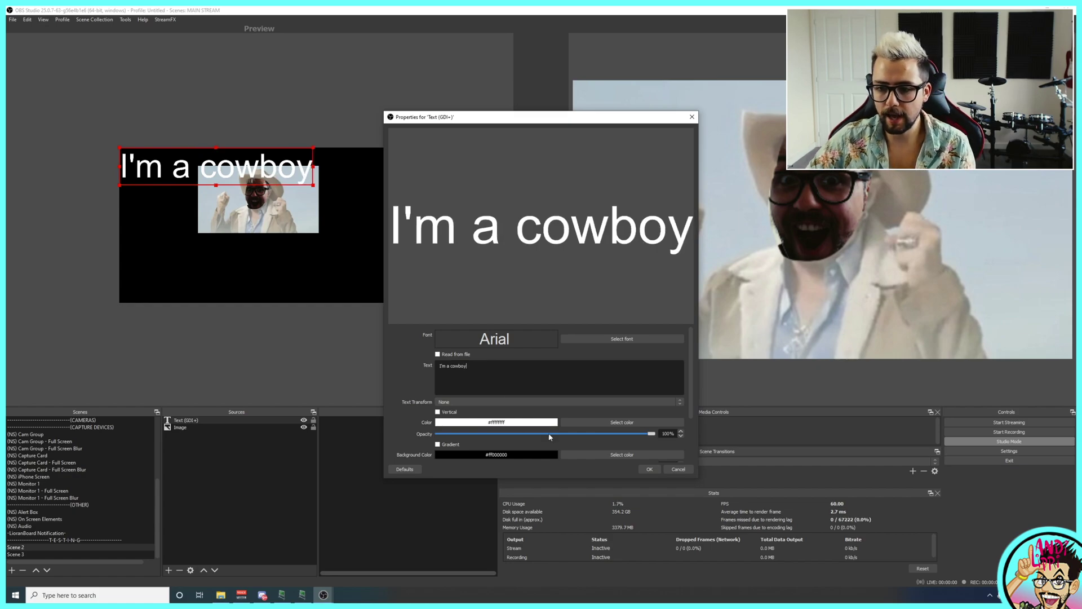
left_click(649, 469)
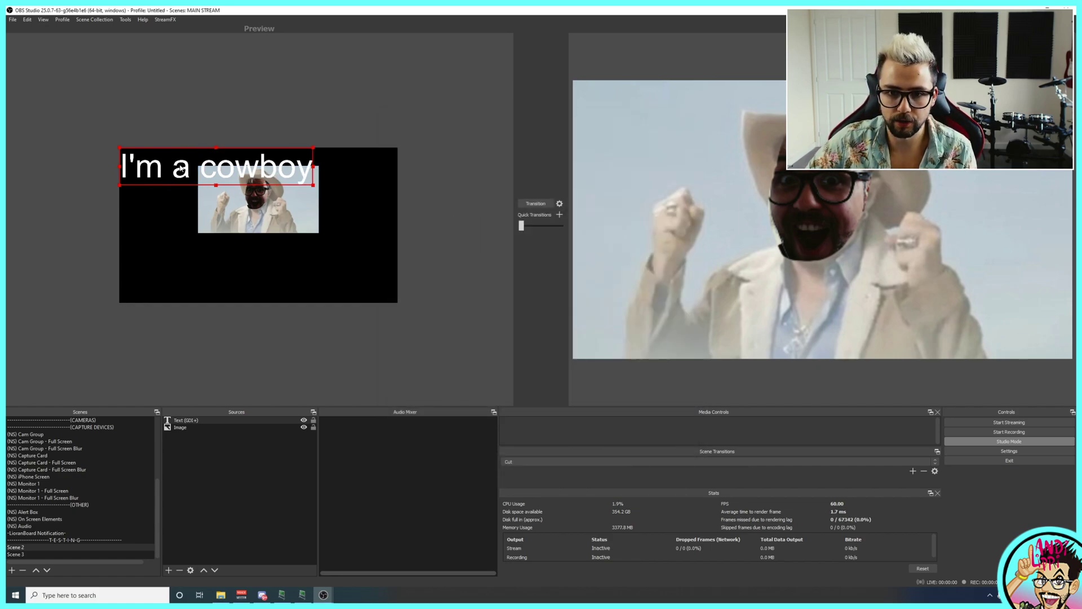
left_click_drag(181, 169, 223, 270)
left_click(297, 328)
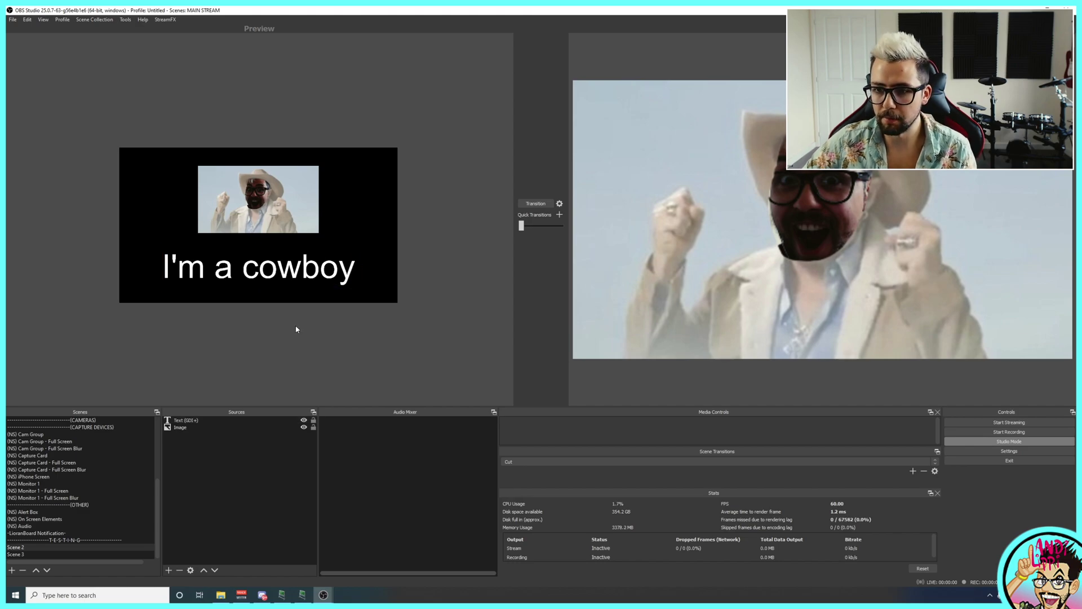
Transition the cowboy scene live, stretch Scene 3's sunset to fill the canvas, and transition it live.
left_click(536, 204)
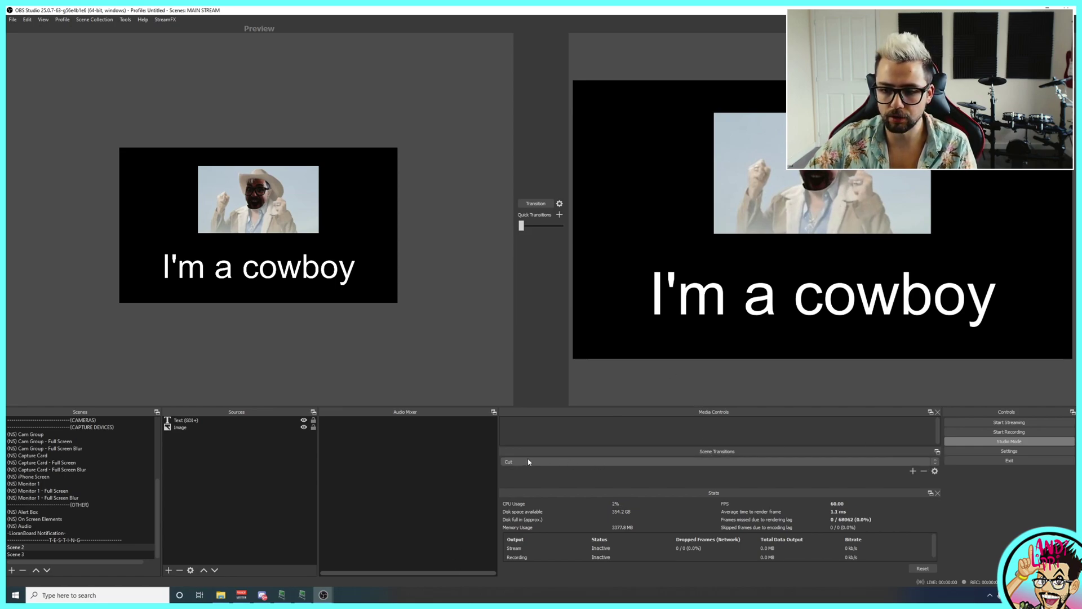
left_click(17, 556)
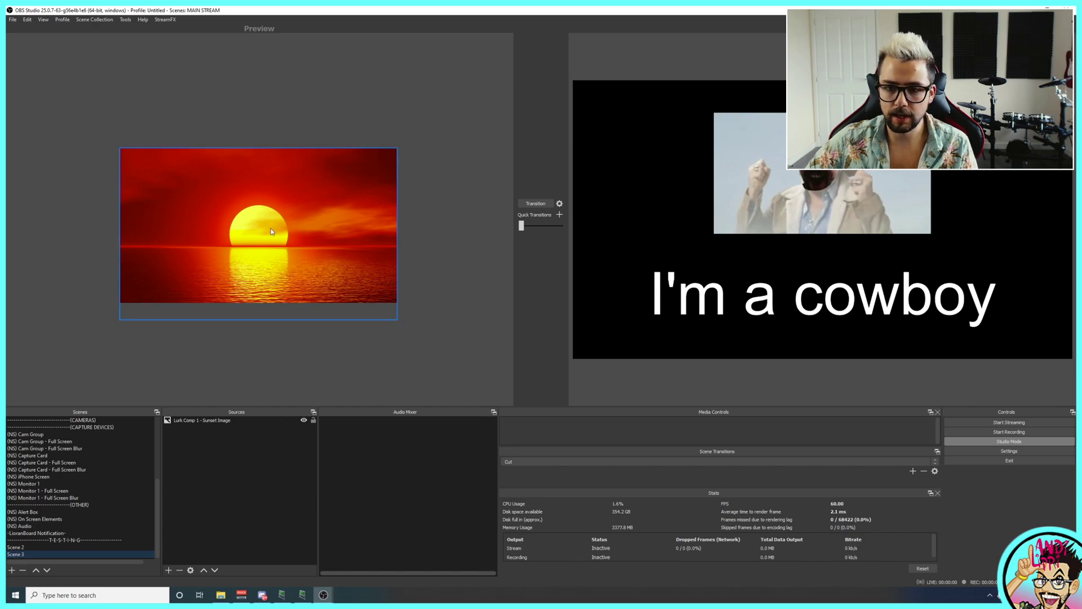
mouse_move(270, 228)
left_mouse_down()
mouse_move(193, 278)
mouse_move(205, 283)
mouse_move(195, 267)
left_mouse_up()
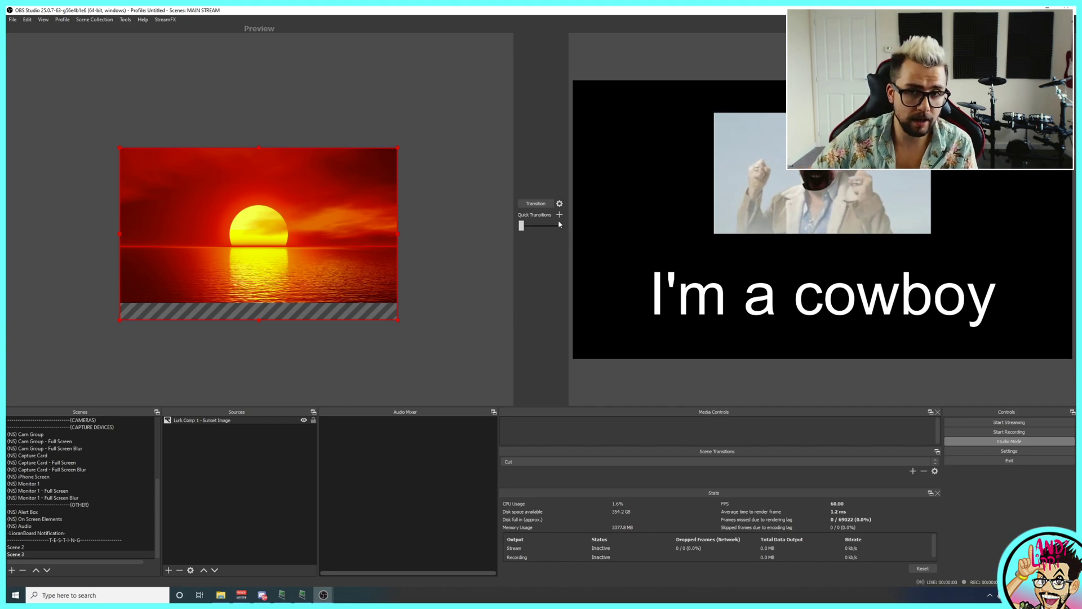
left_click(532, 204)
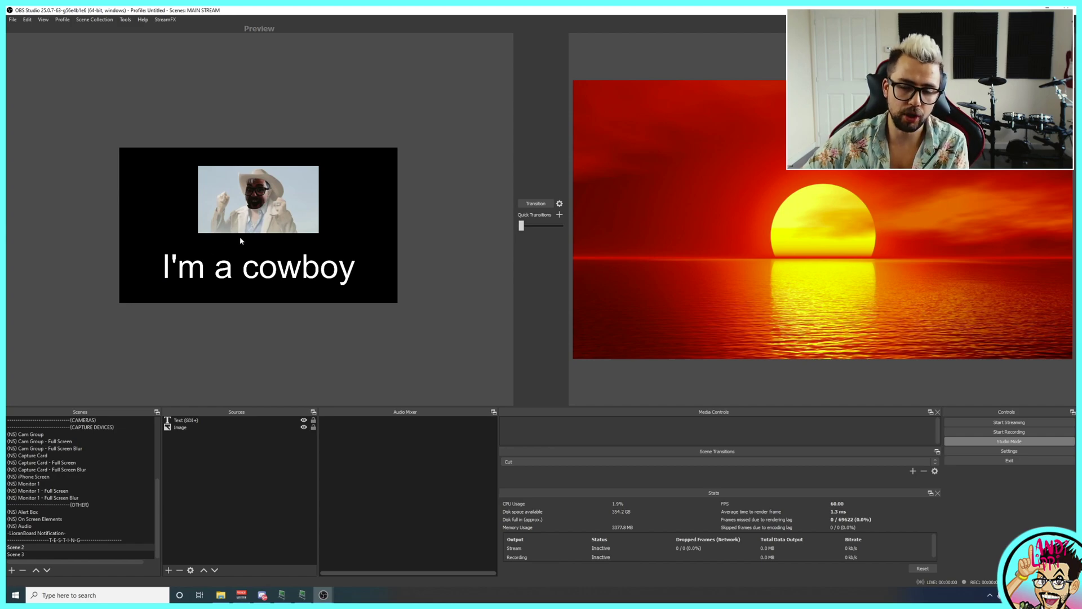
left_click(559, 204)
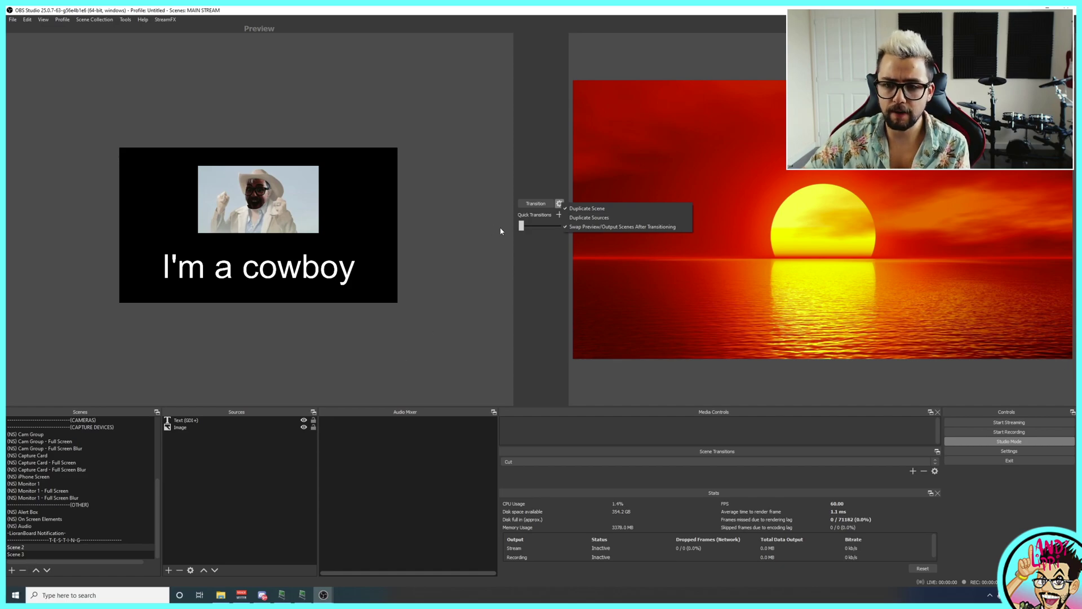
left_click(527, 263)
left_click(535, 204)
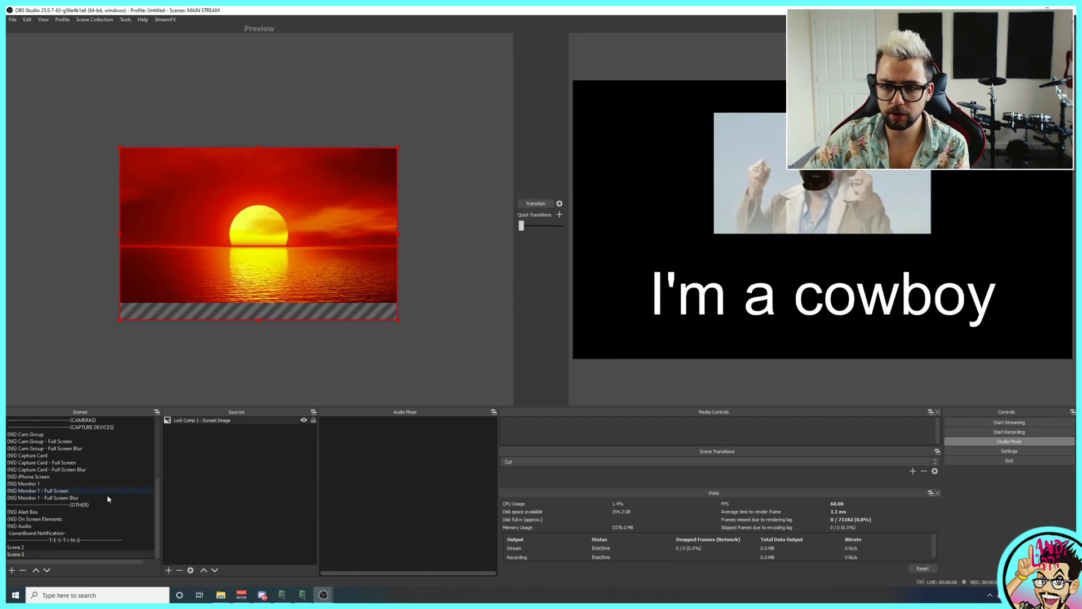
left_click(40, 545)
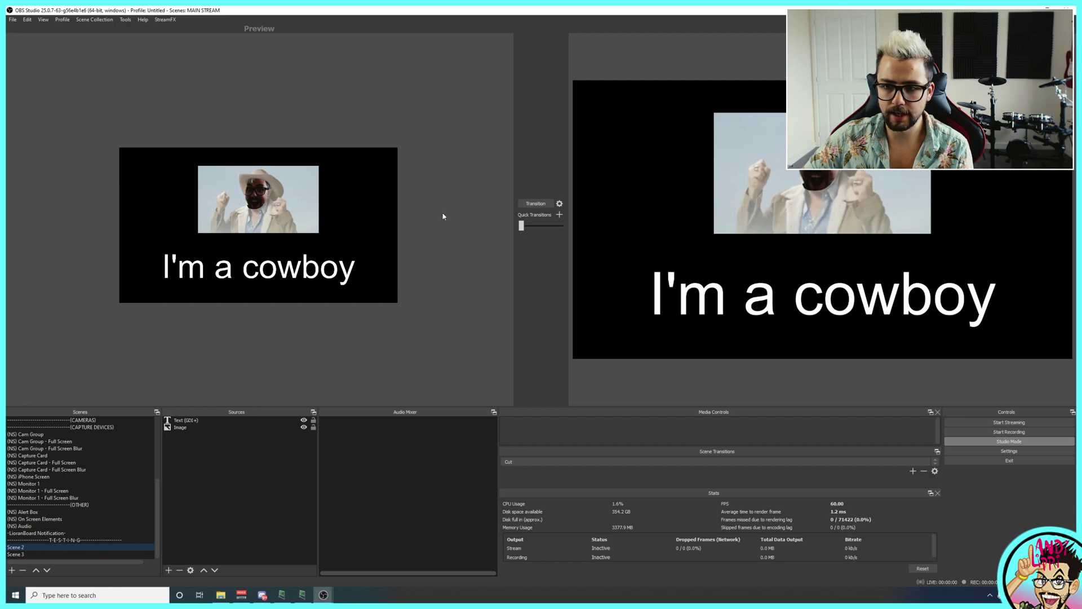
left_click_drag(299, 183, 310, 178)
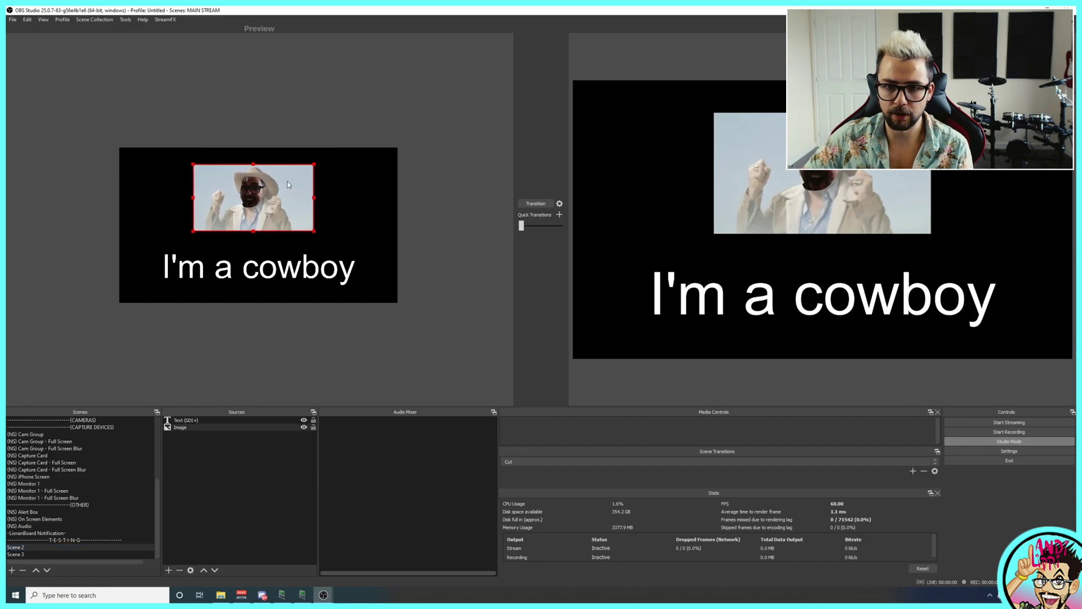
left_click_drag(288, 185, 293, 187)
left_click(559, 204)
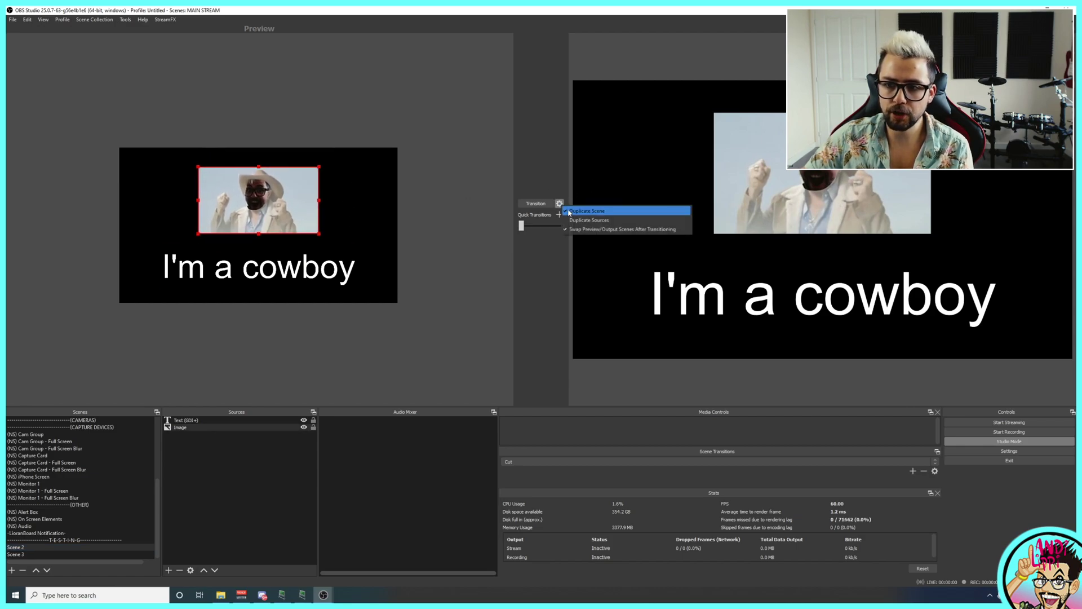
left_click(570, 212)
mouse_move(252, 200)
left_mouse_down()
mouse_move(281, 214)
mouse_move(299, 190)
mouse_move(111, 209)
mouse_move(270, 219)
mouse_move(251, 203)
left_mouse_up()
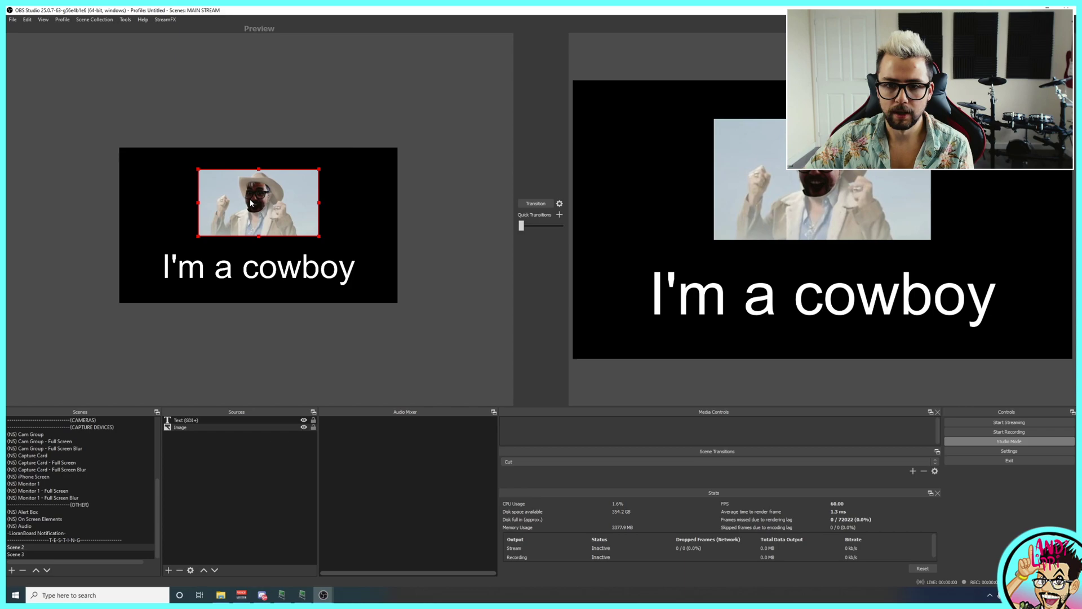
left_click(560, 203)
left_click(581, 213)
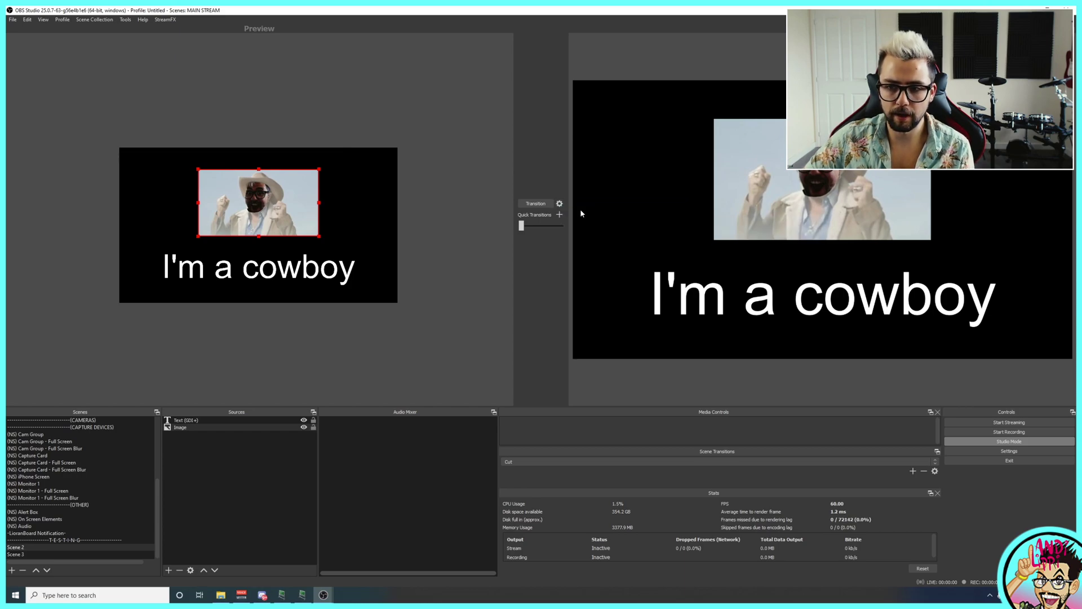
left_click(559, 203)
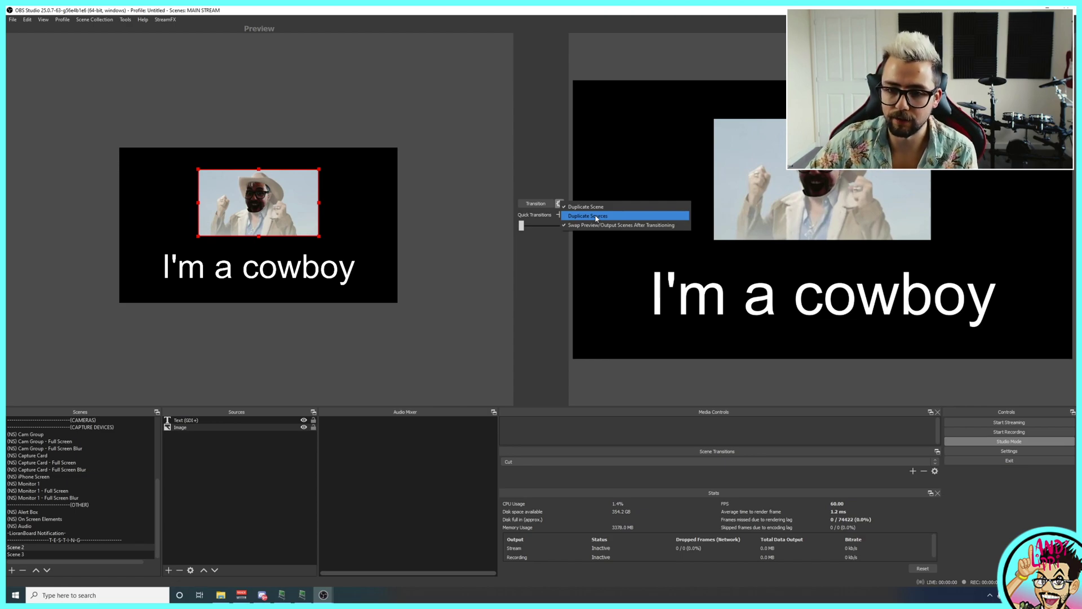
left_click(580, 312)
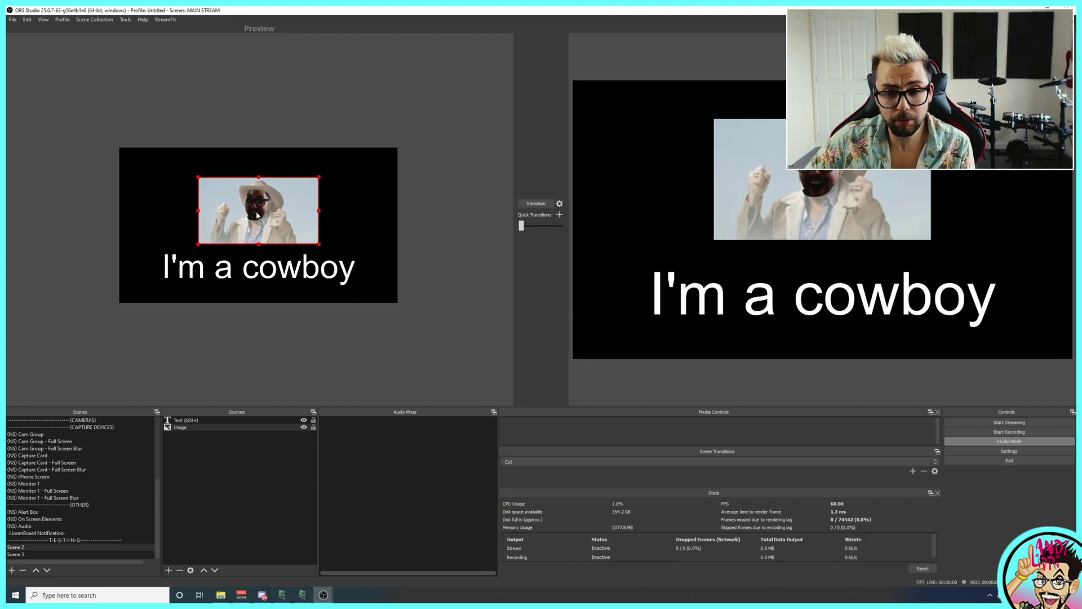
Enlarge the cowboy image to cover the canvas, T-bar it to program, then preview Scene 3.
mouse_move(254, 207)
left_mouse_down()
mouse_move(273, 222)
mouse_move(229, 219)
mouse_move(255, 202)
left_mouse_up()
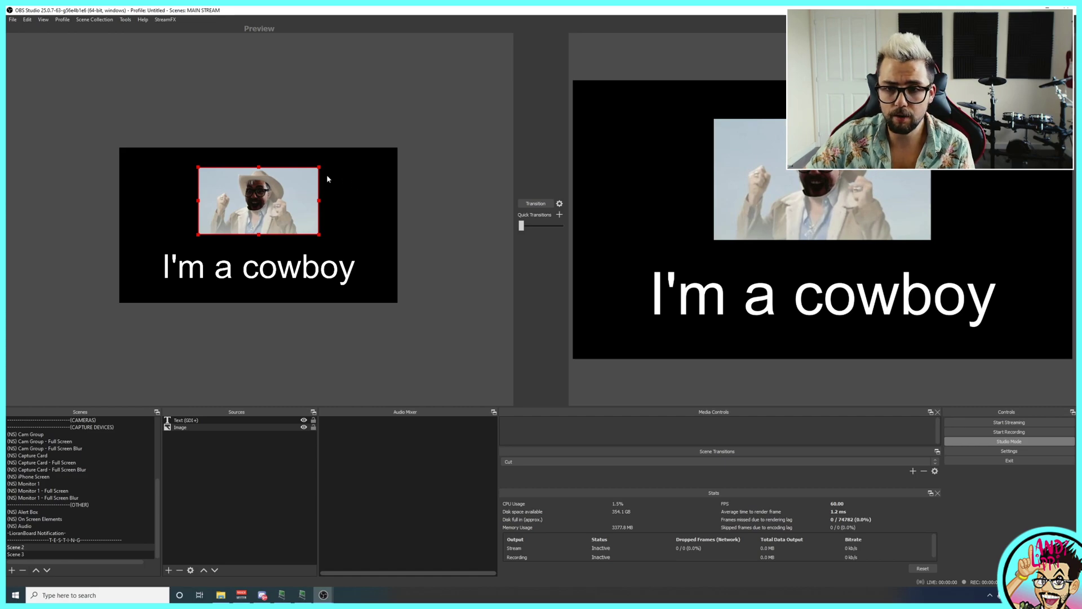
left_click_drag(319, 167, 483, 78)
left_click_drag(350, 145, 270, 216)
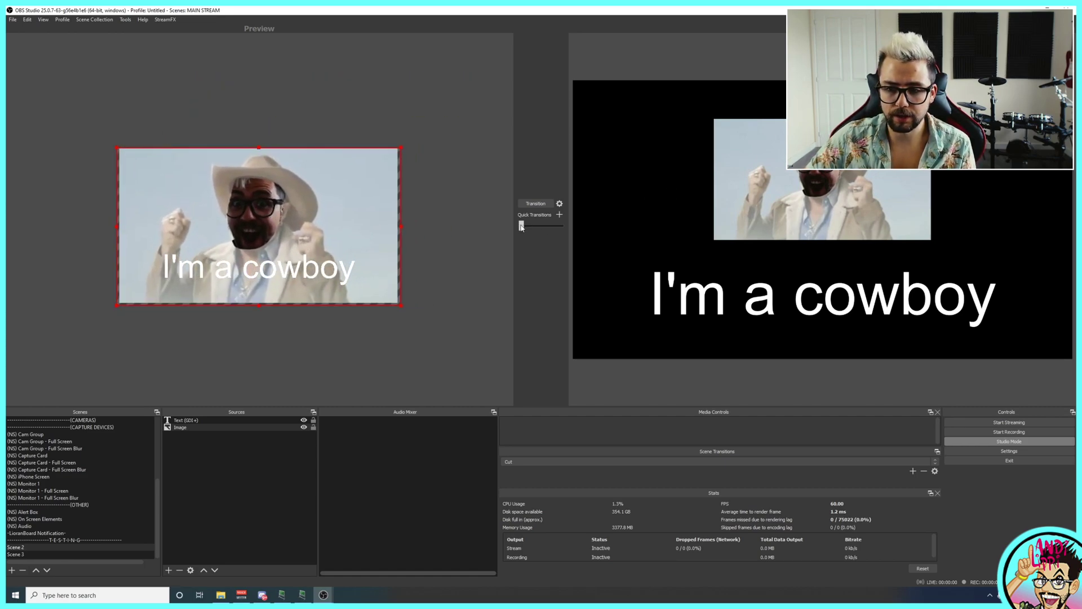
left_click_drag(522, 227, 569, 224)
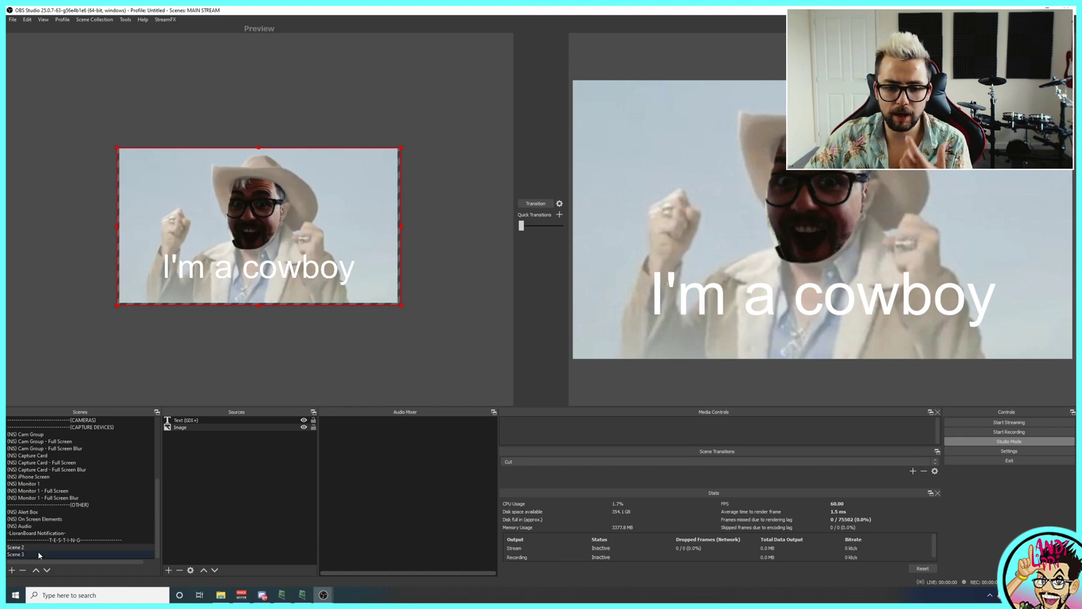
left_click(39, 554)
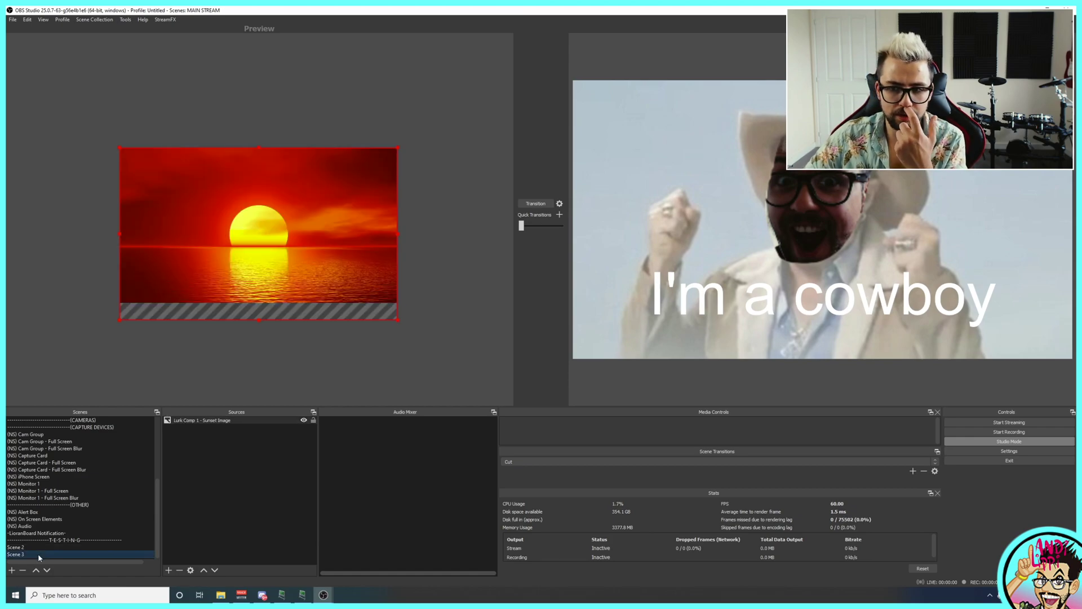
Transition the sunset scene live, check the quick transitions list, and keep Cut as scene transition.
left_click(536, 204)
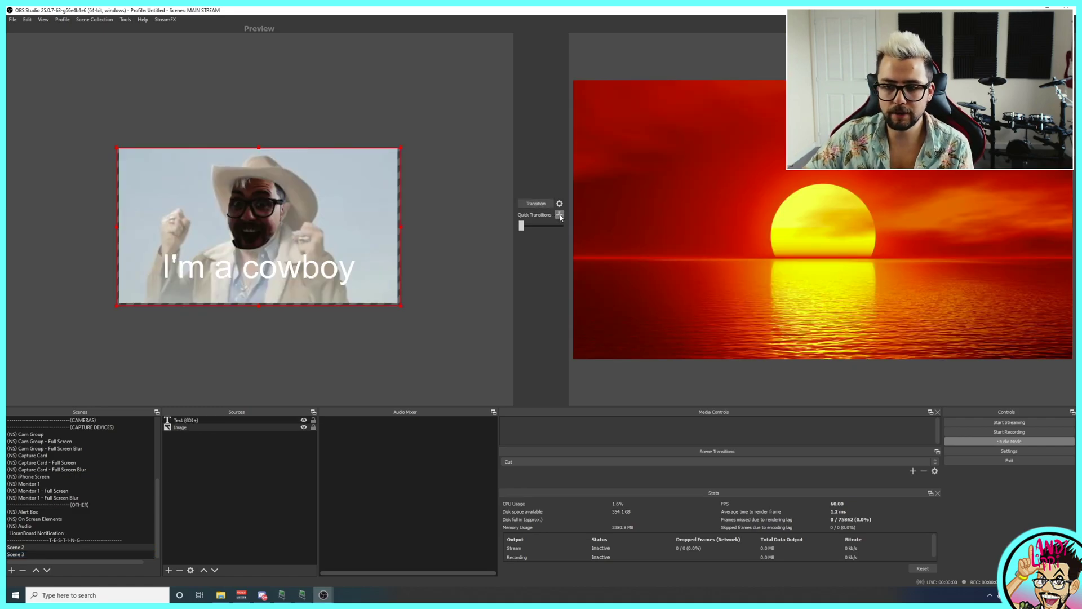
left_click(559, 215)
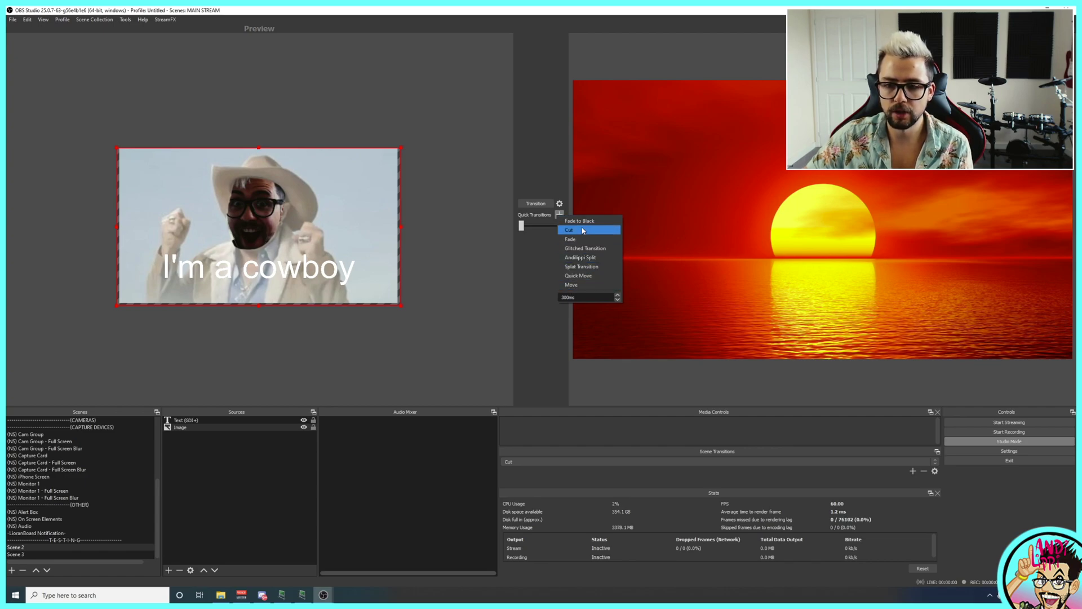
left_click(555, 338)
left_click(935, 461)
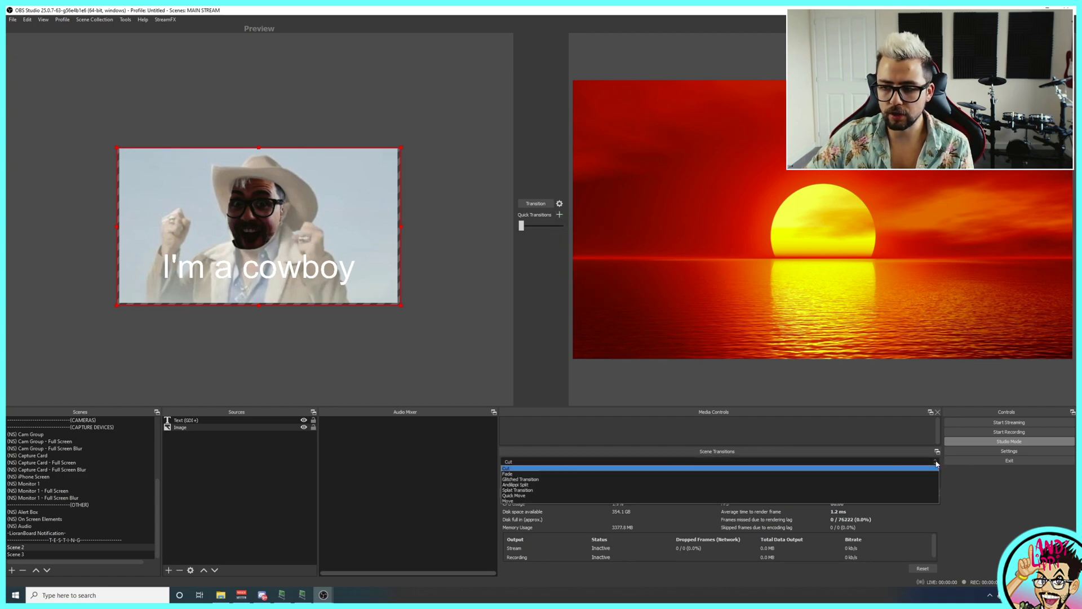
left_click(663, 452)
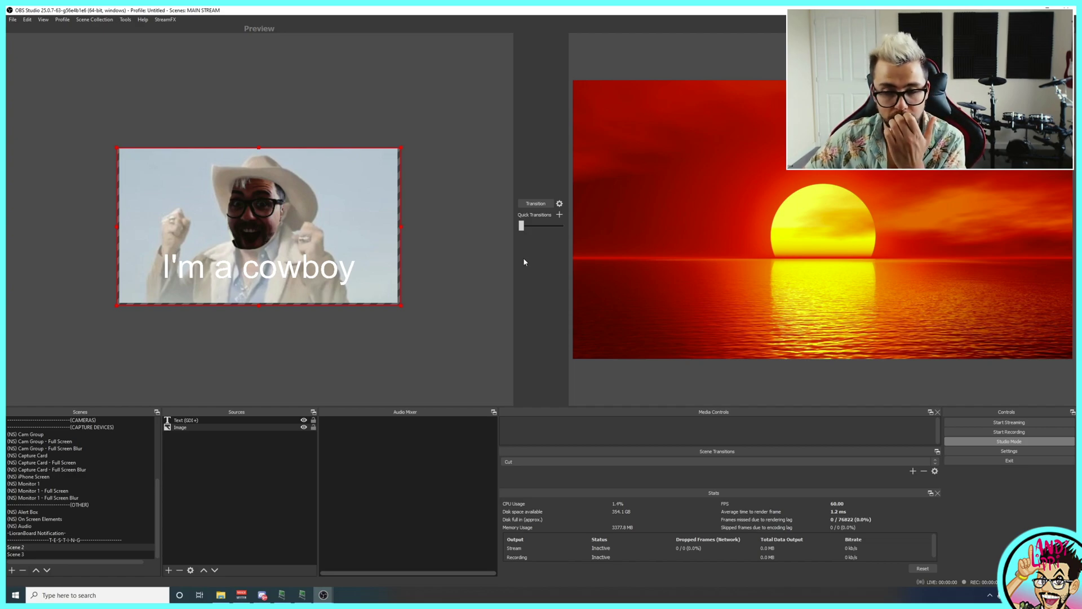
left_click(559, 214)
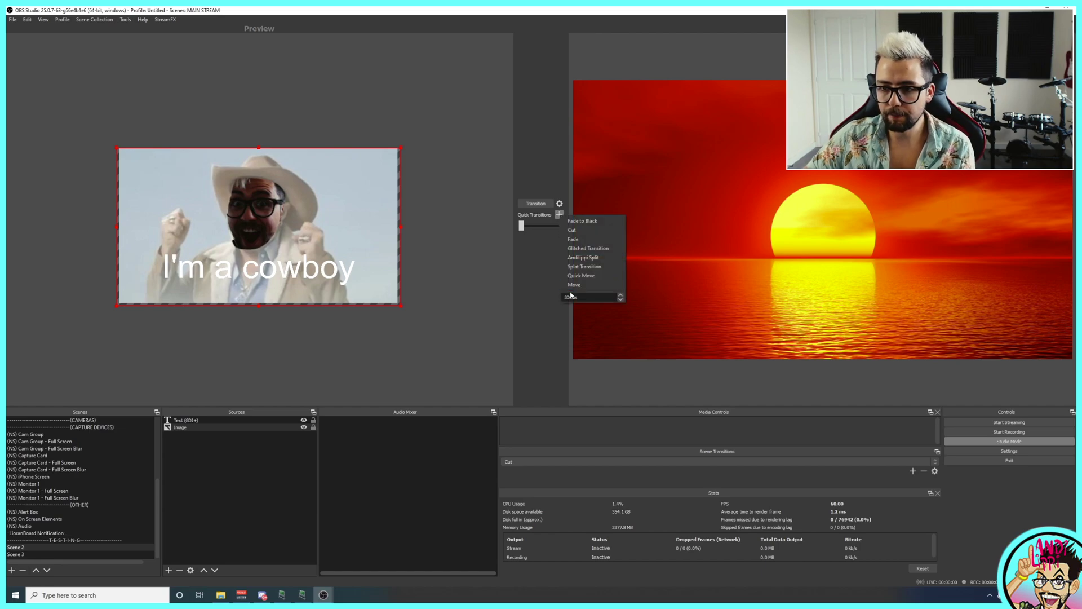
Add a Fade (300ms) quick transition, change it to Andilippi Split, and test it.
left_click(573, 239)
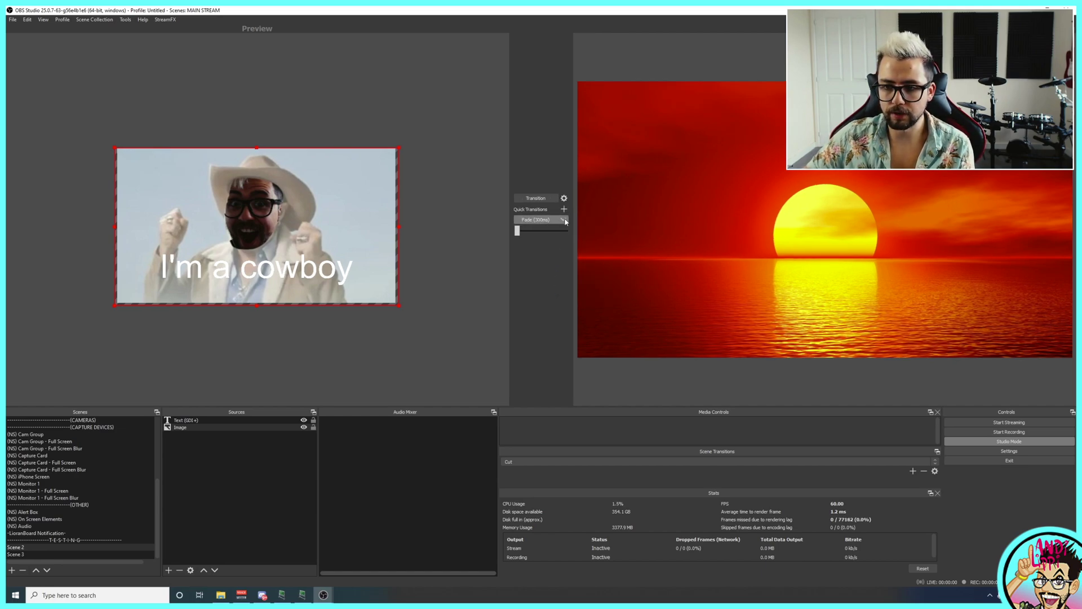
left_click(529, 225)
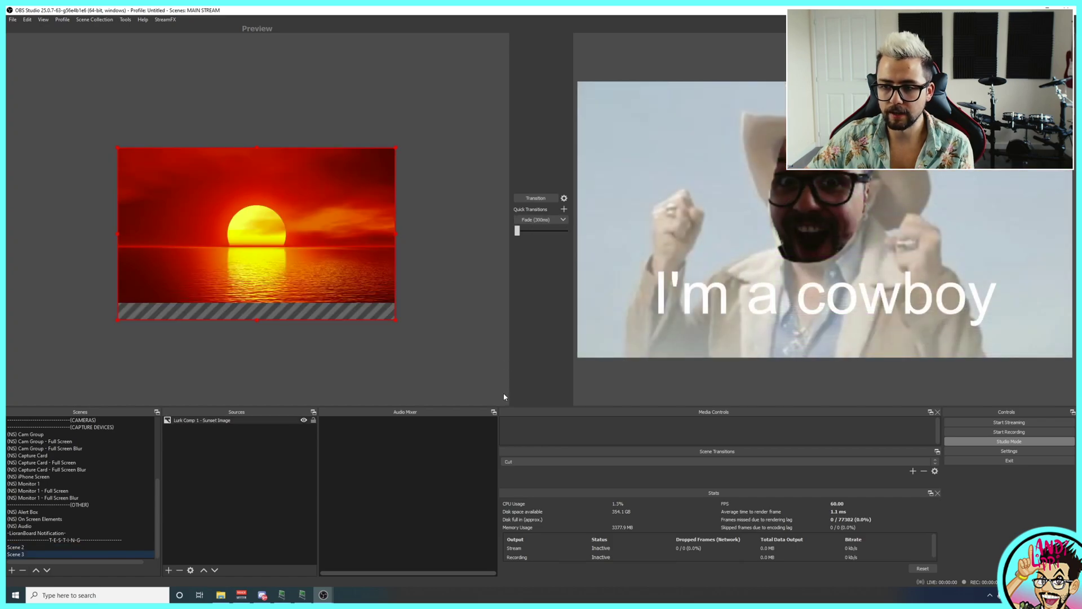
left_click(562, 219)
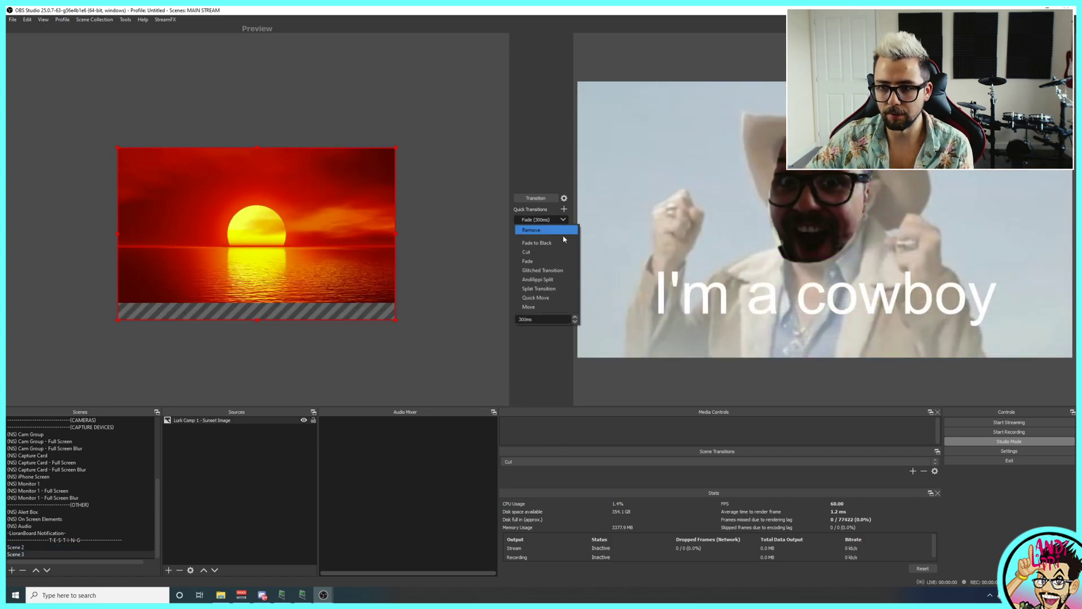
left_click(546, 280)
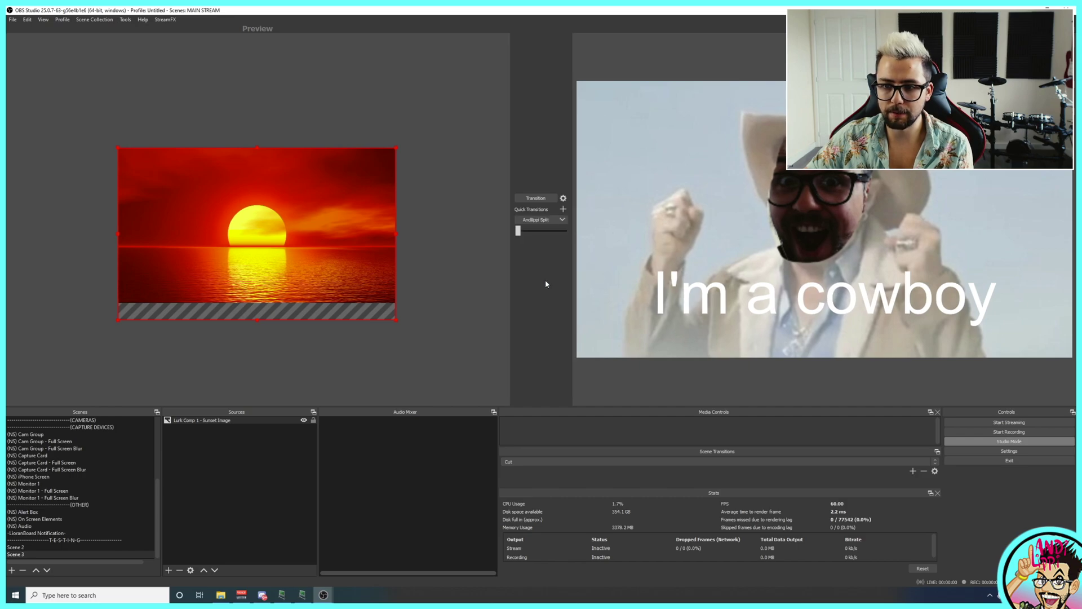
left_click(525, 221)
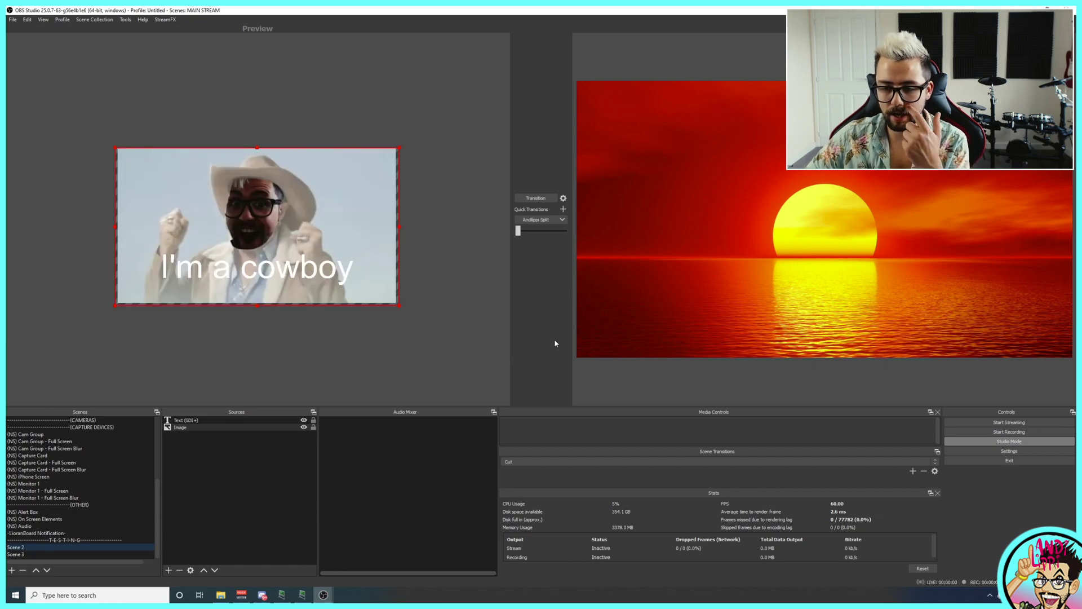
Add a Move (300ms) quick transition and a second Andilippi Split quick transition.
left_click(558, 220)
left_click(497, 317)
left_click(497, 316)
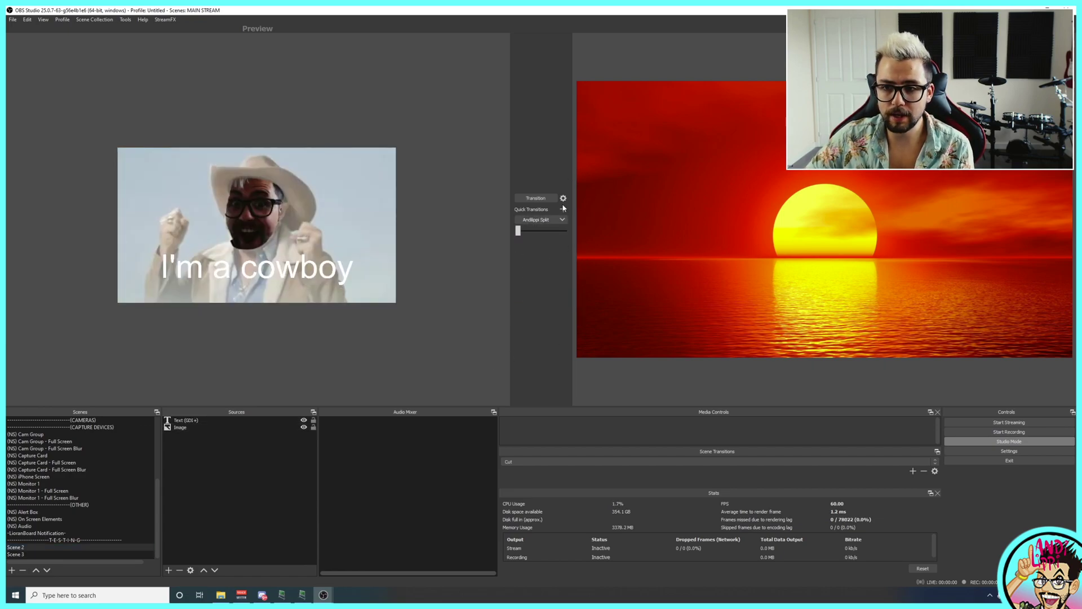
left_click(563, 209)
left_click(597, 278)
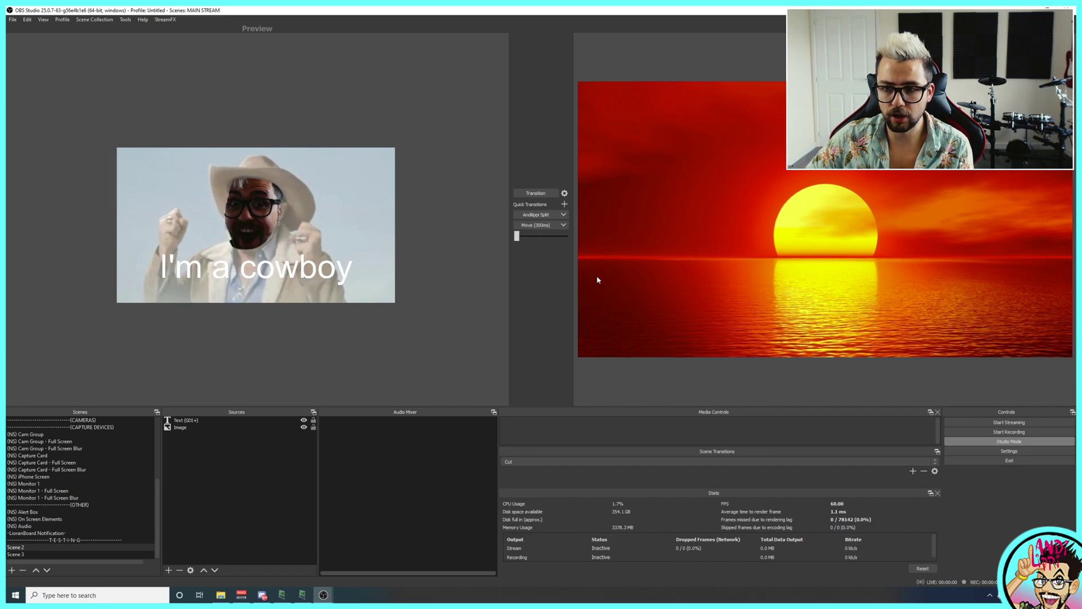
left_click(564, 204)
left_click(586, 246)
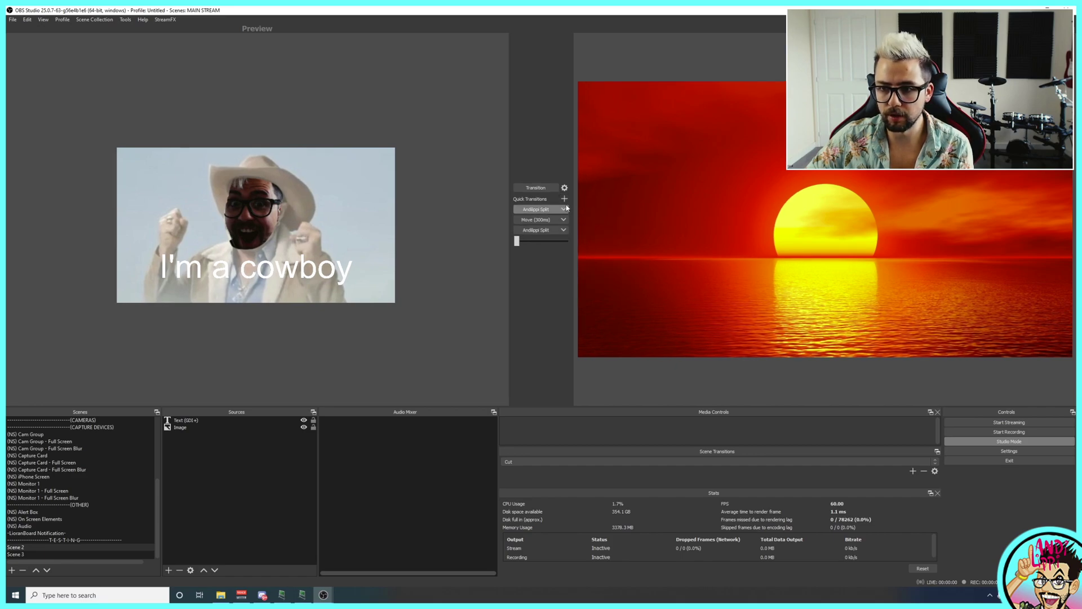
Add a Cut quick transition, then test Cut and Andilippi Split between the scenes.
left_click(565, 199)
left_click(578, 215)
left_click(520, 237)
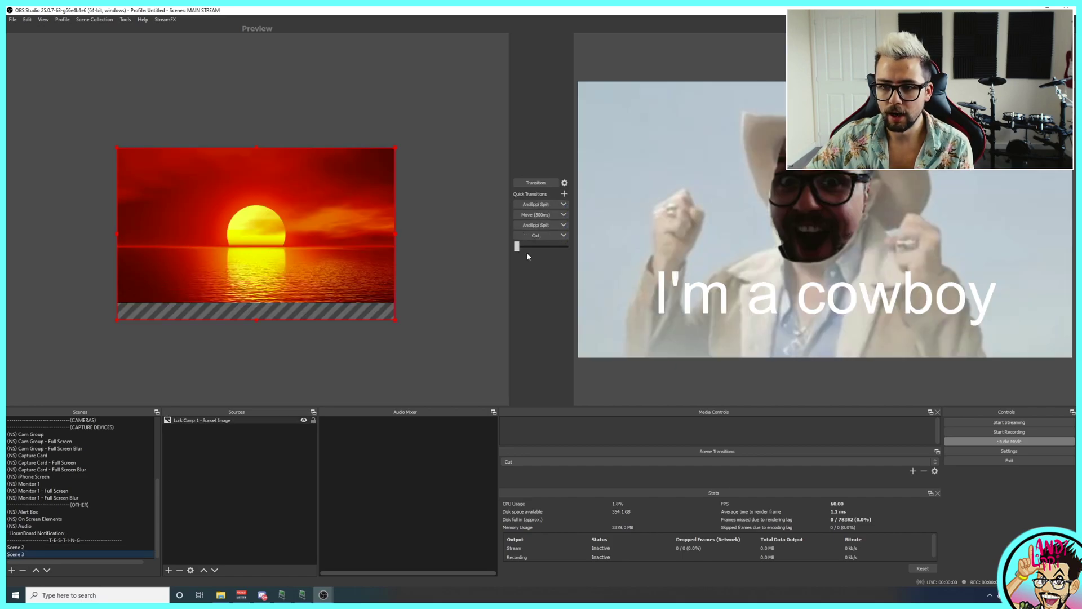
left_click(539, 225)
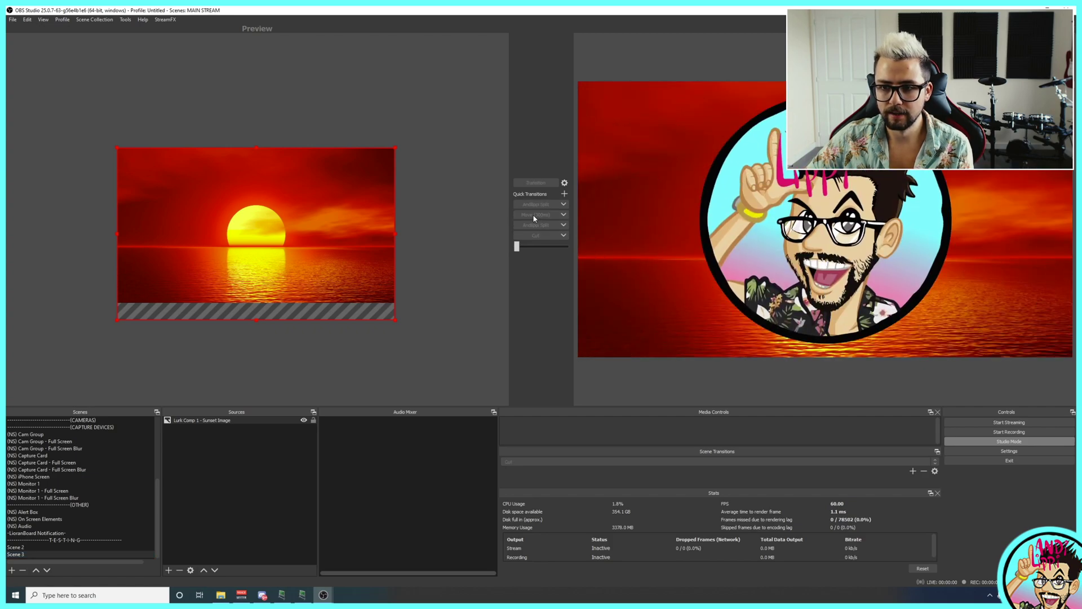
Run the Move (300ms) quick transition to swap the cowboy scene onto program.
left_click(531, 215)
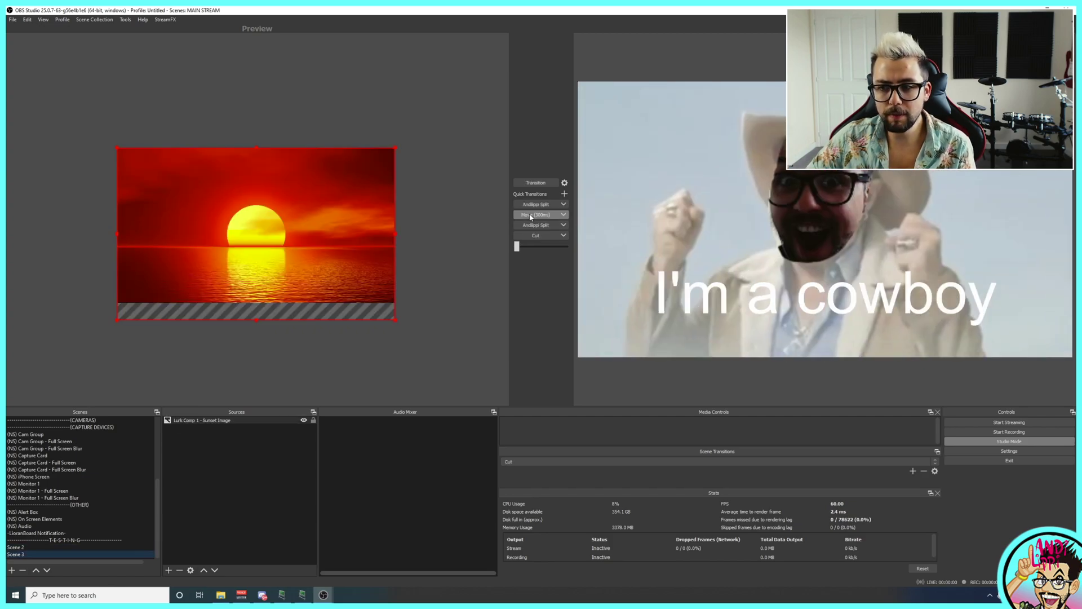